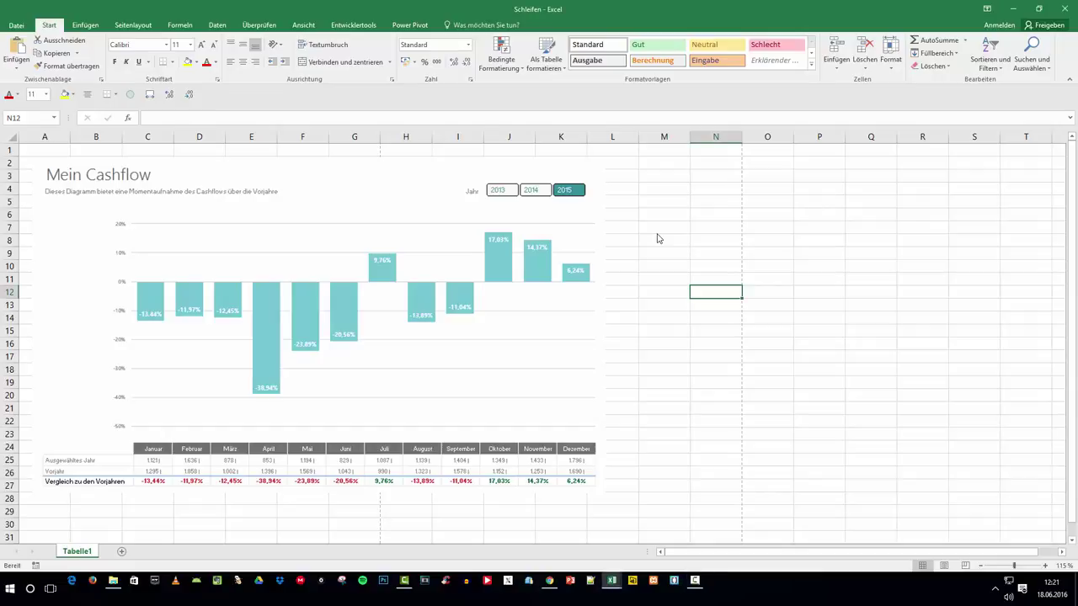
Open the VBA editor with Alt+F11 to show the empty Sub pdfspeichern() procedure.
{"action": "key", "text": "alt+F11"}
Restore Excel to a smaller window and copy Neuer Ordner (2)'s full path from its Security properties.
{"action": "left_click_drag", "start_coordinate": [451, 10], "coordinate": [480, 54]}
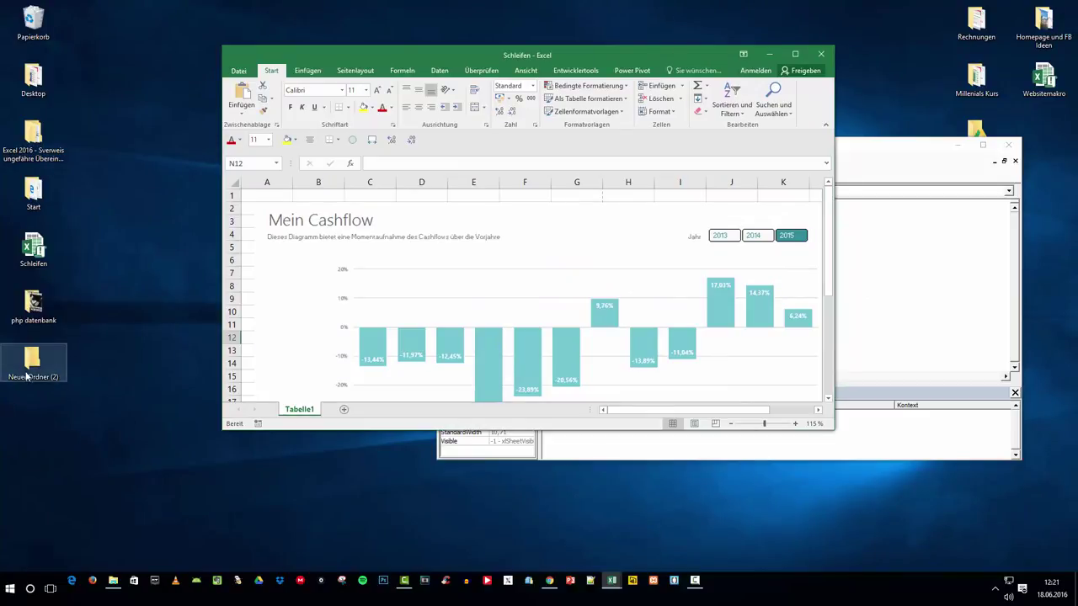
{"action": "right_click", "coordinate": [27, 370]}
{"action": "left_click", "coordinate": [59, 366]}
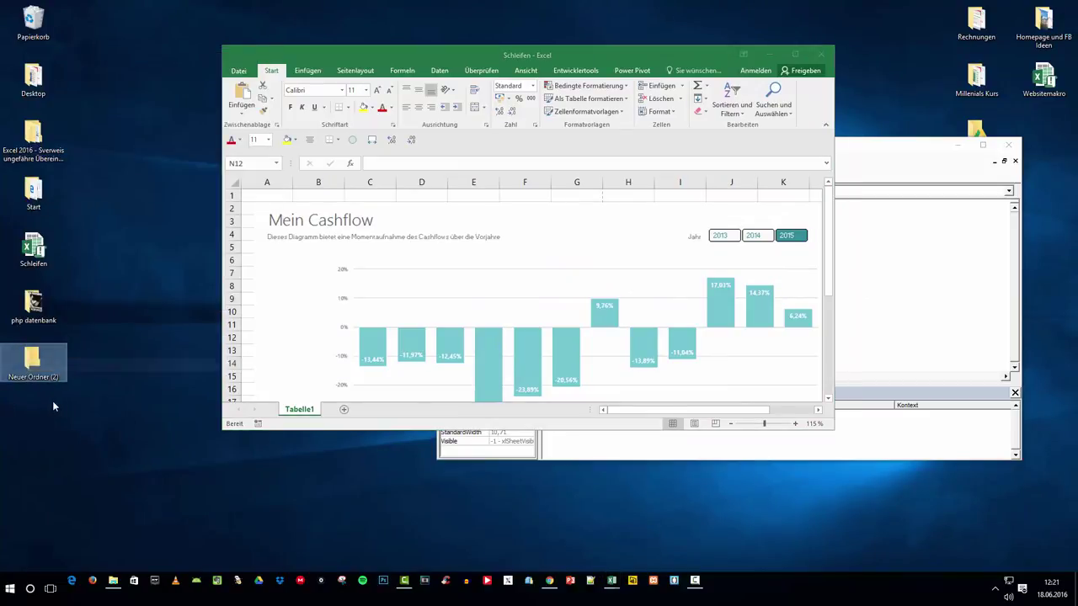
{"action": "left_click", "coordinate": [112, 325]}
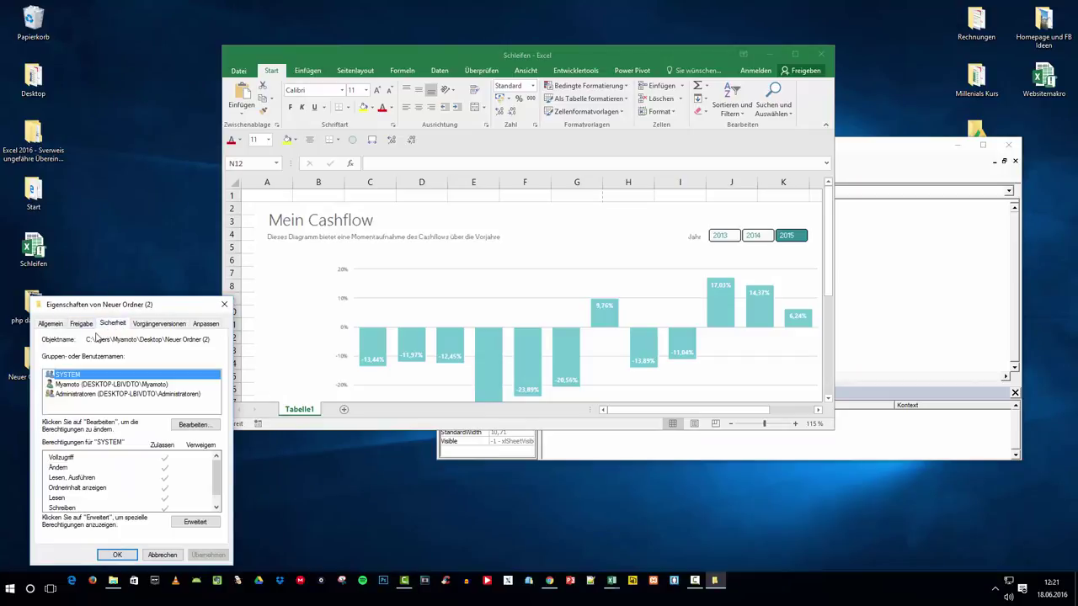
{"action": "left_click_drag", "start_coordinate": [88, 339], "coordinate": [210, 340]}
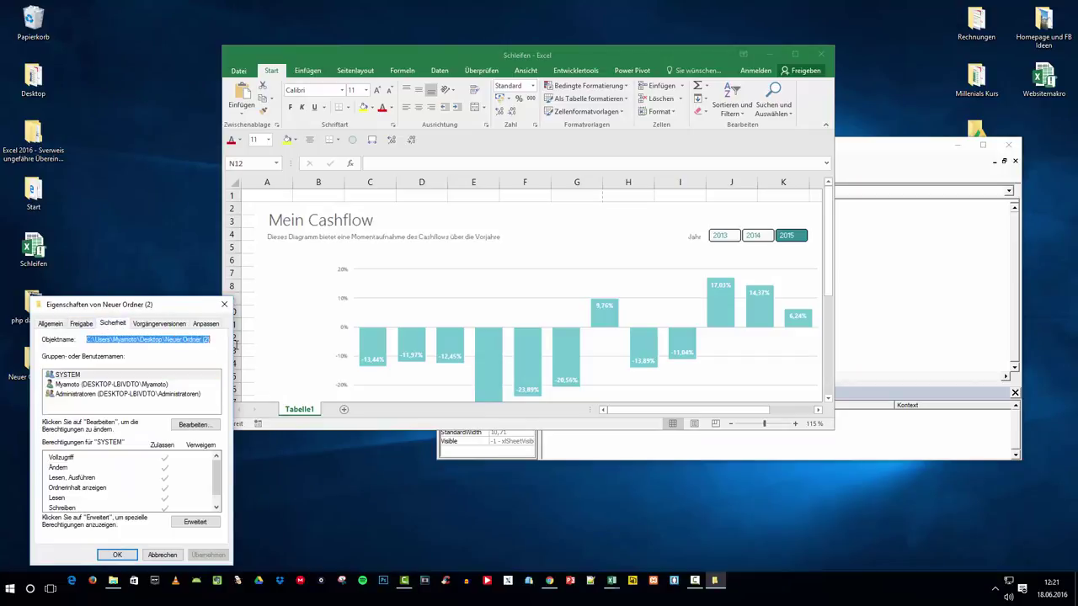
{"action": "left_click", "coordinate": [224, 305]}
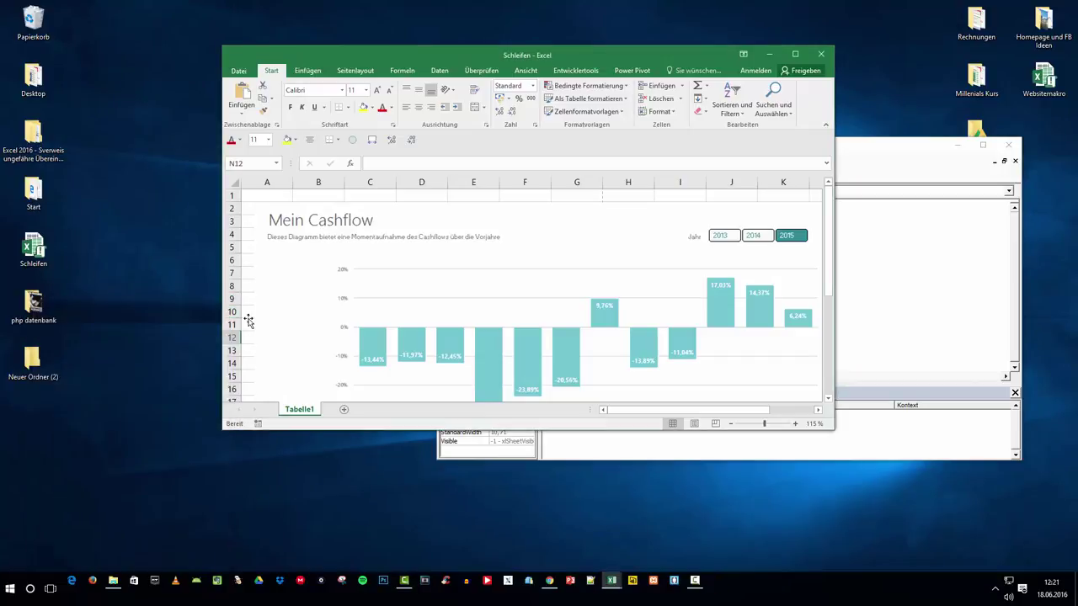
In the VBA editor, write 'ThisWorkbook.ExportAsFixedFormat xlTypePDF, Filename' using autocompletion.
{"action": "key", "text": "super+Up"}
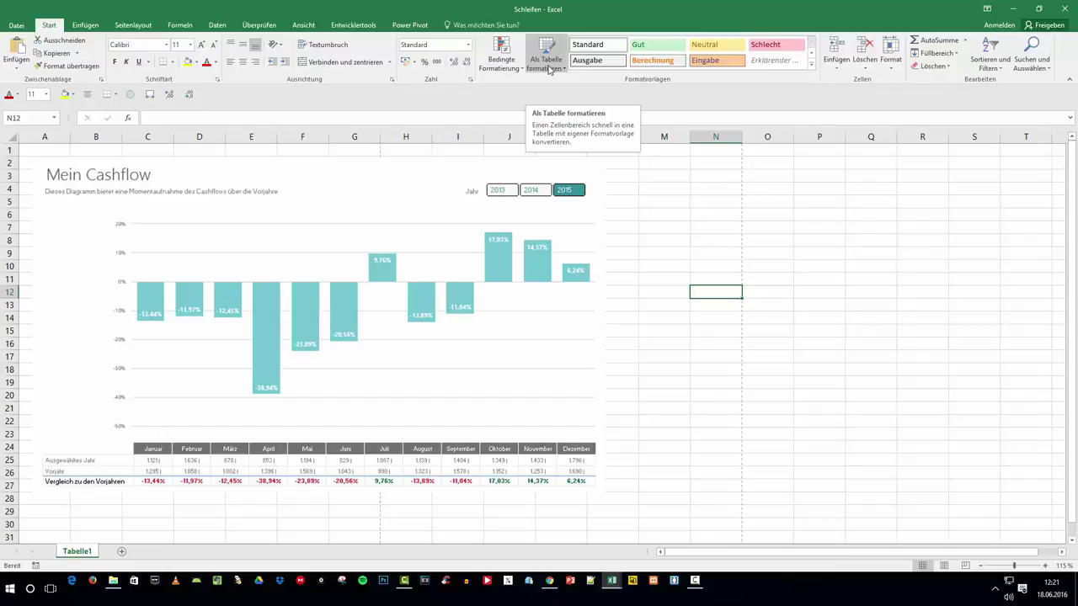
{"action": "key", "text": "alt+F11"}
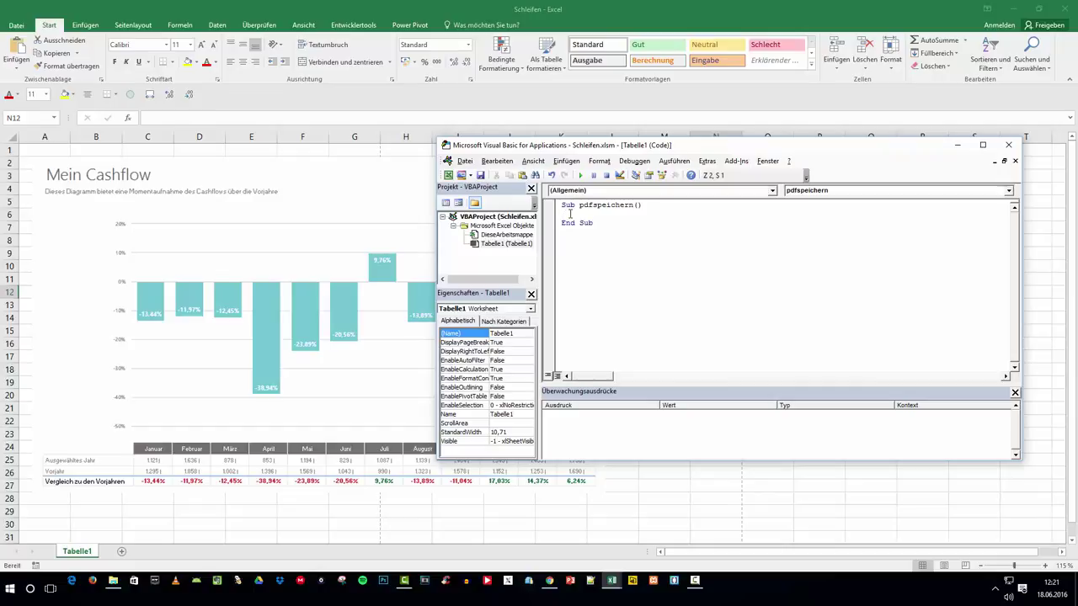
{"action": "type", "text": "Thiswor"}
{"action": "type", "text": "kbook."}
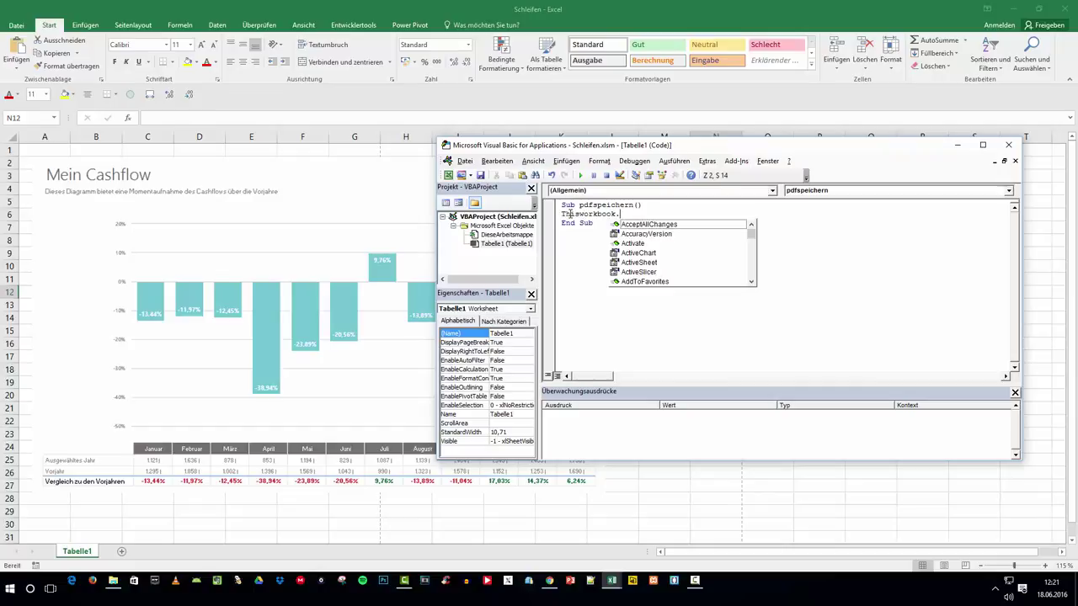
{"action": "type", "text": "sav"}
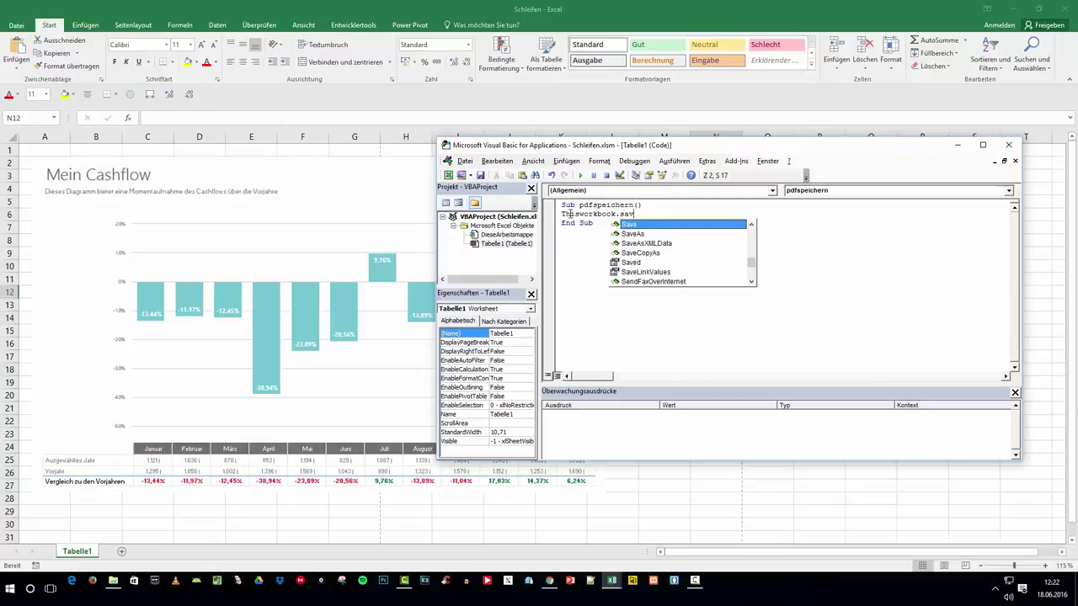
{"action": "key", "text": "BackSpace"}
{"action": "key", "text": "BackSpace"}
{"action": "key", "text": "BackSpace"}
{"action": "type", "text": "exp"}
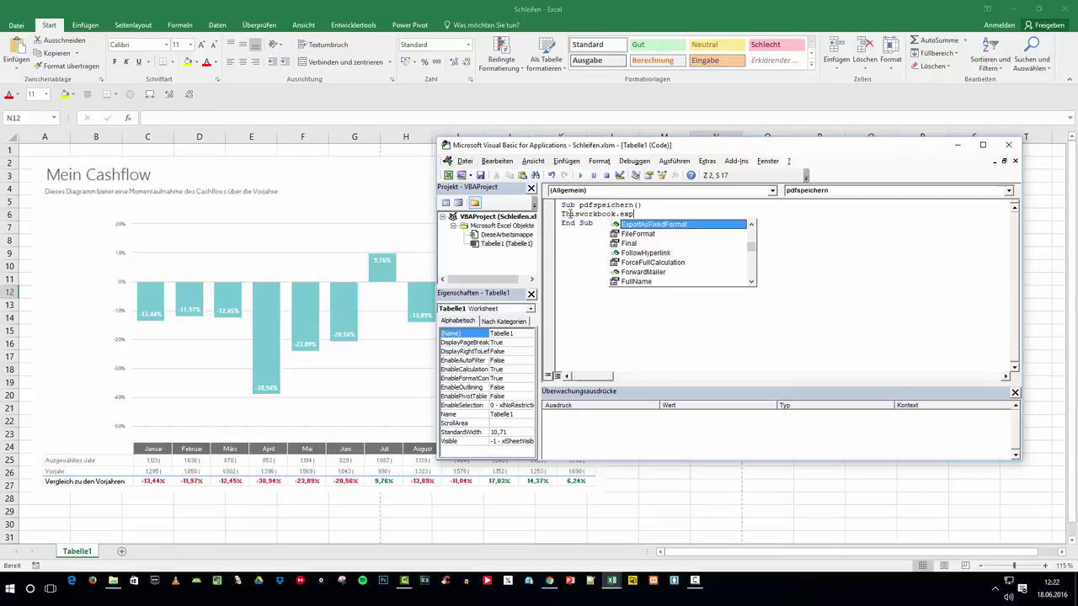
{"action": "key", "text": "Tab"}
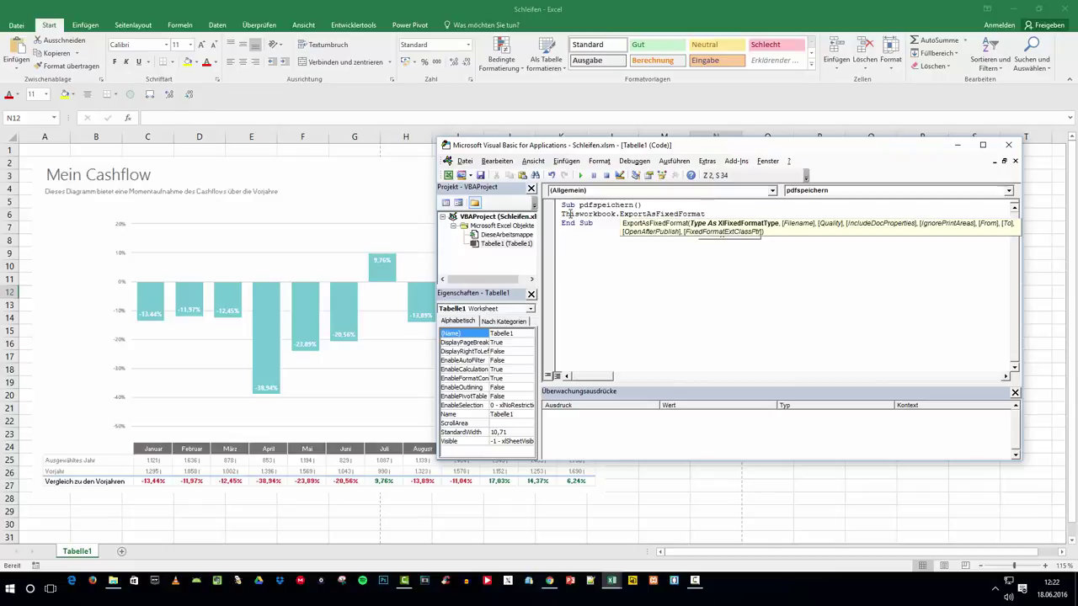
{"action": "type", "text": "T"}
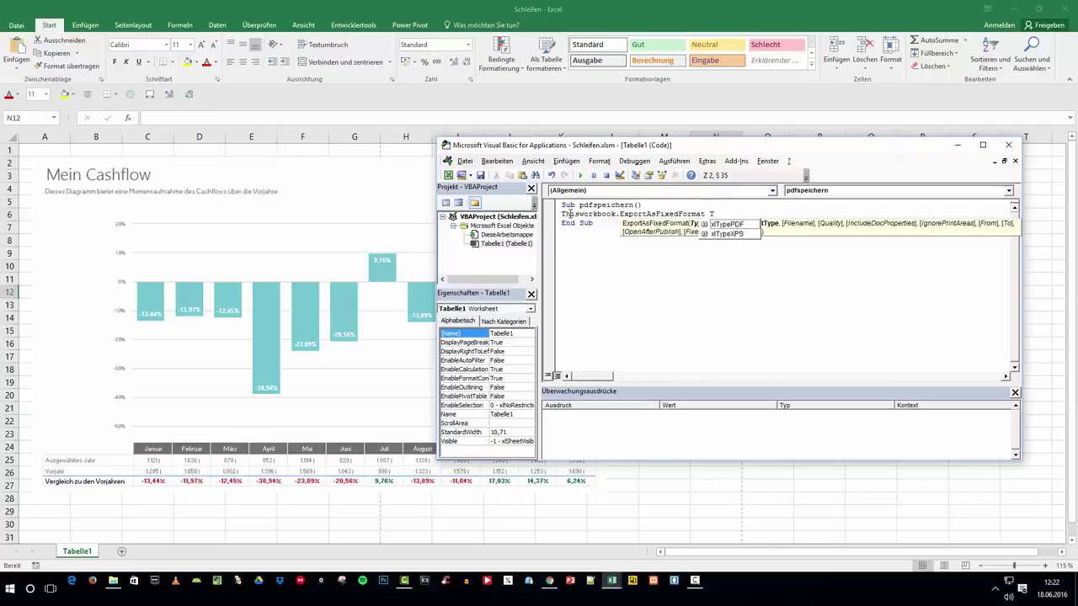
{"action": "key", "text": "Down"}
{"action": "key", "text": "Tab"}
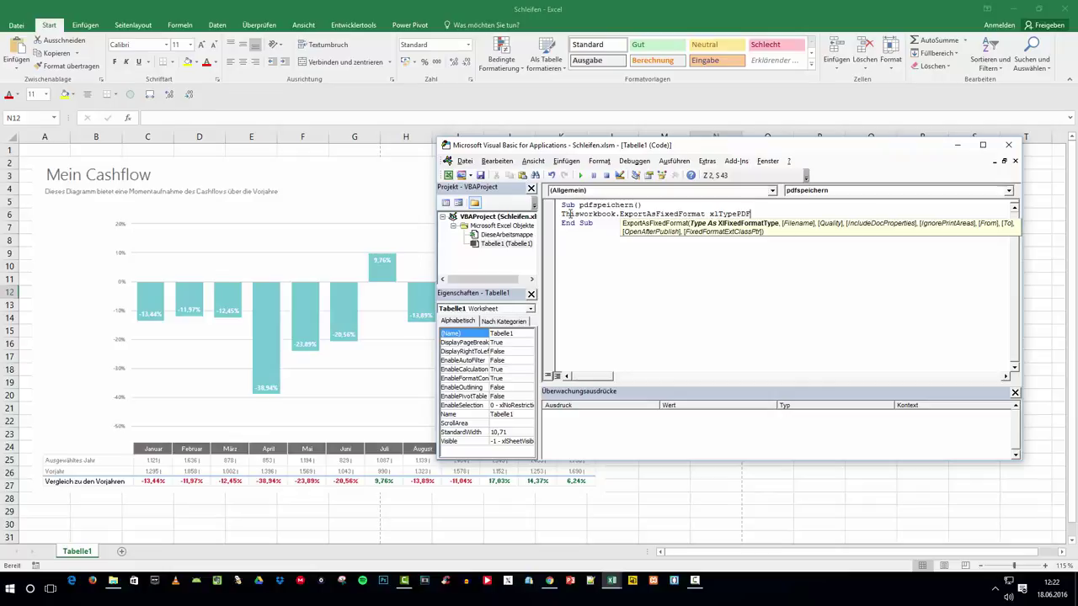
{"action": "type", "text": ", "}
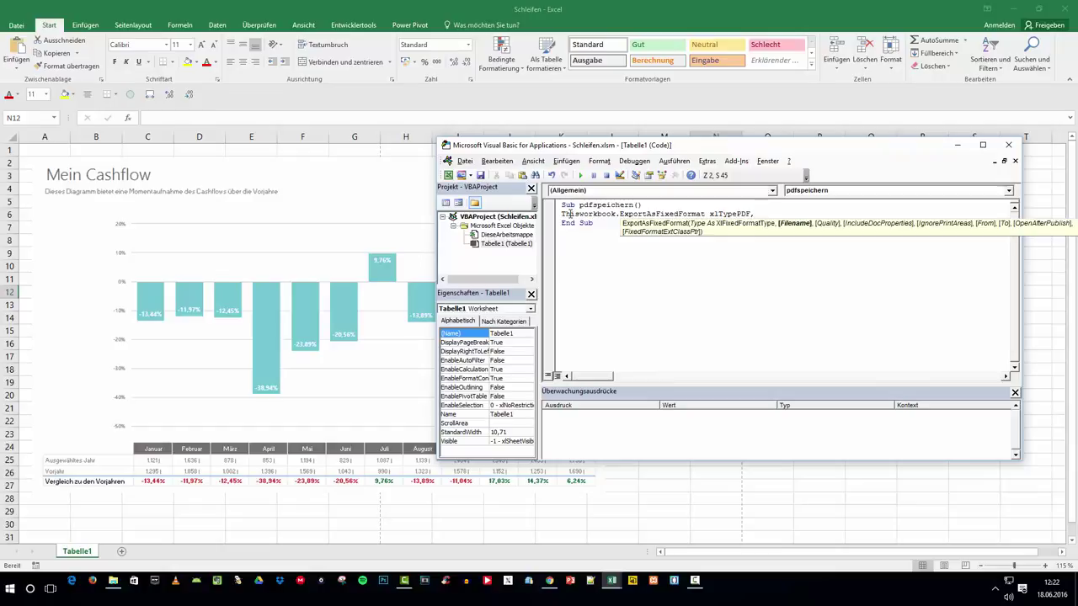
{"action": "type", "text": "Filena"}
{"action": "type", "text": "me:="}
Paste the copied path as Filename, replacing Neuer Ordner (2) with a quoted meinCashflow.pdf.
{"action": "type", "text": "C:\\Users\\Myamoto\\Desktop\\Neuer Ordner (2)"}
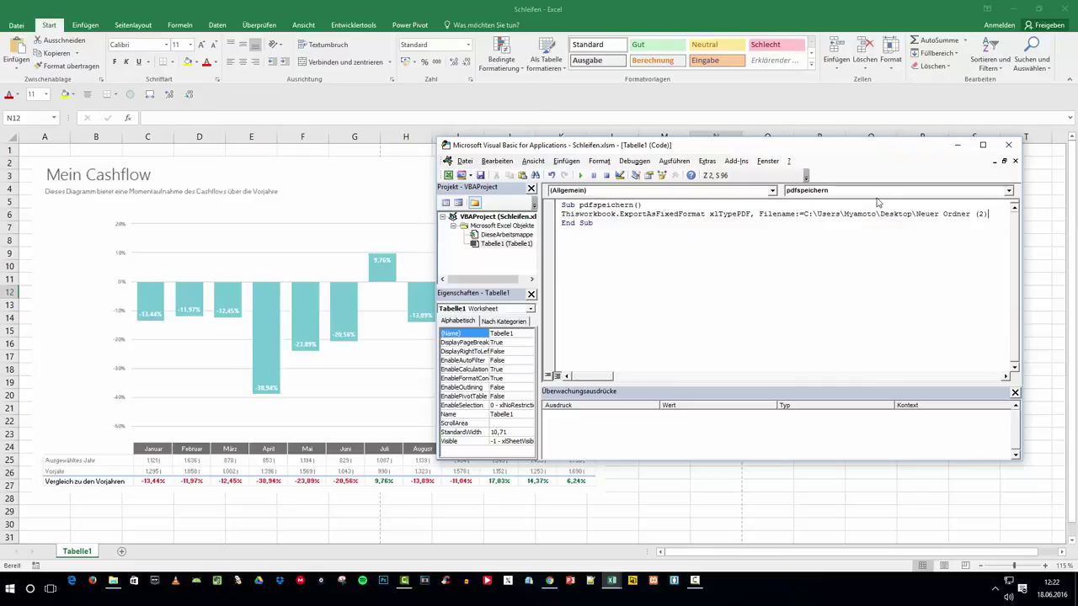
{"action": "left_click_drag", "start_coordinate": [916, 214], "coordinate": [990, 213]}
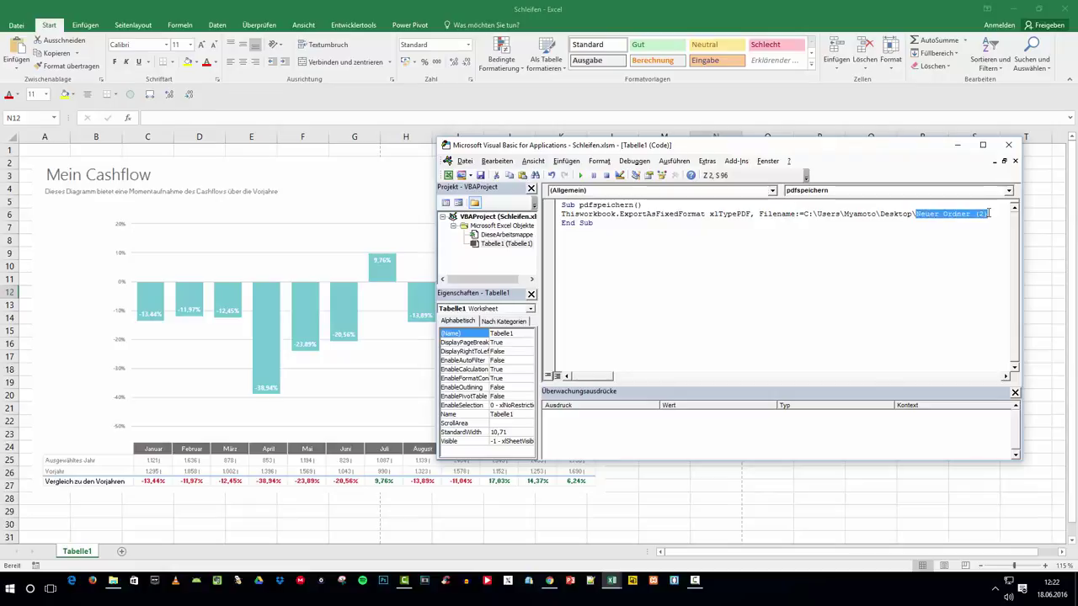
{"action": "key", "text": "Delete"}
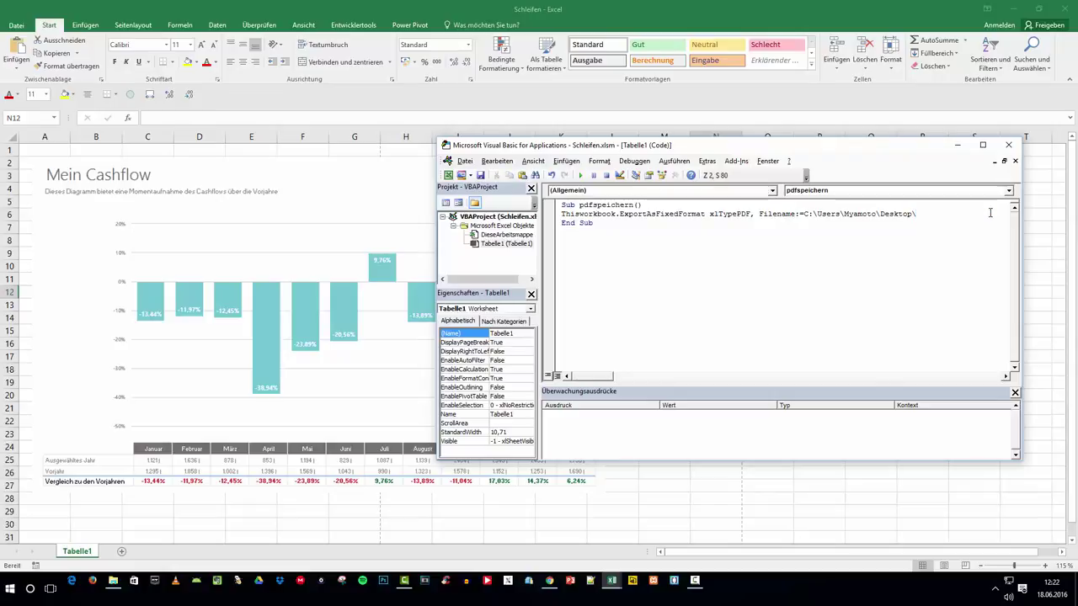
{"action": "type", "text": "meinCashfl"}
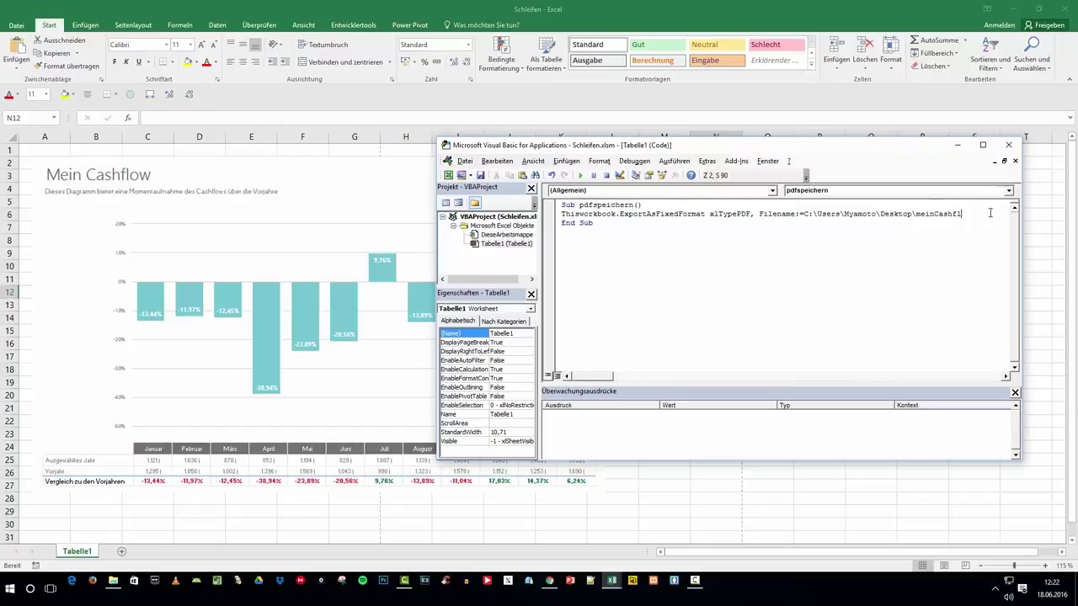
{"action": "type", "text": "ow.pdf"}
{"action": "type", "text": "\""}
{"action": "left_click", "coordinate": [805, 214]}
{"action": "type", "text": "\""}
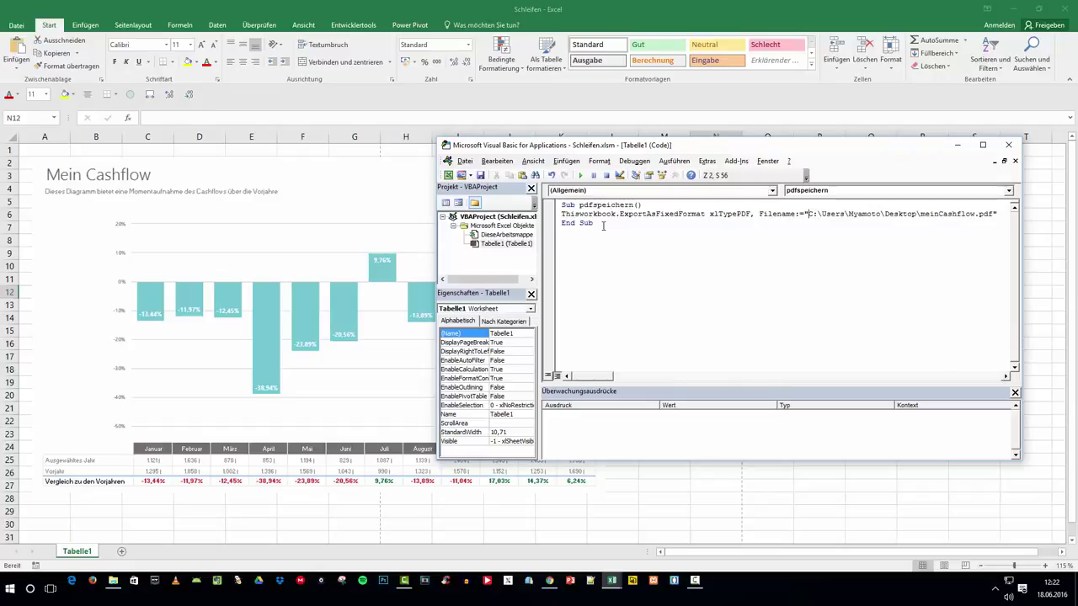
Remove the extra blank line between the export call and End Sub.
{"action": "left_click", "coordinate": [597, 214]}
{"action": "left_click", "coordinate": [1000, 214]}
{"action": "key", "text": "Return"}
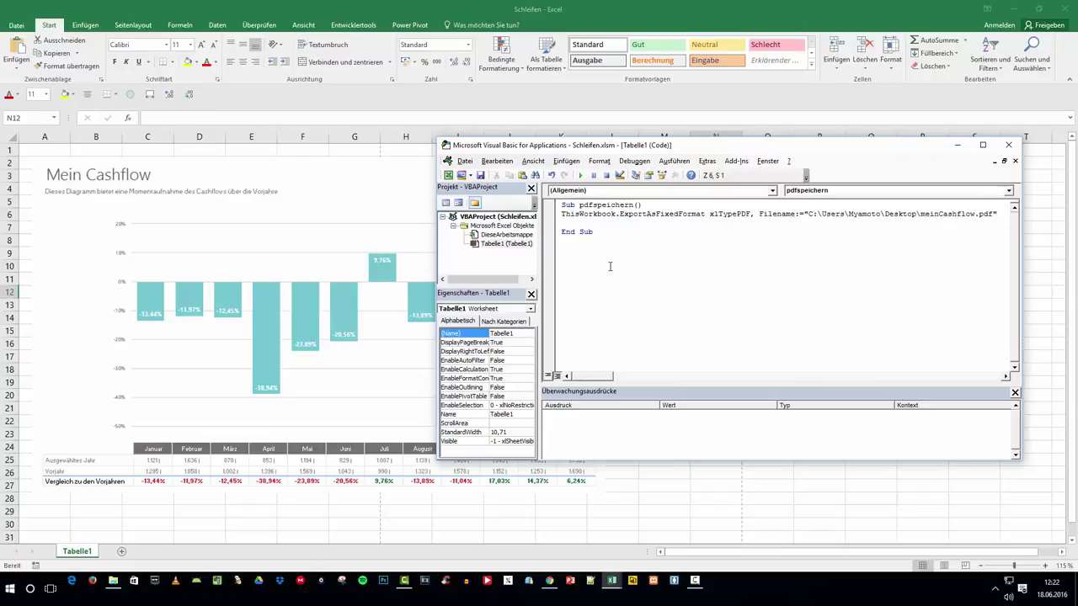
{"action": "left_click", "coordinate": [562, 231]}
{"action": "key", "text": "BackSpace"}
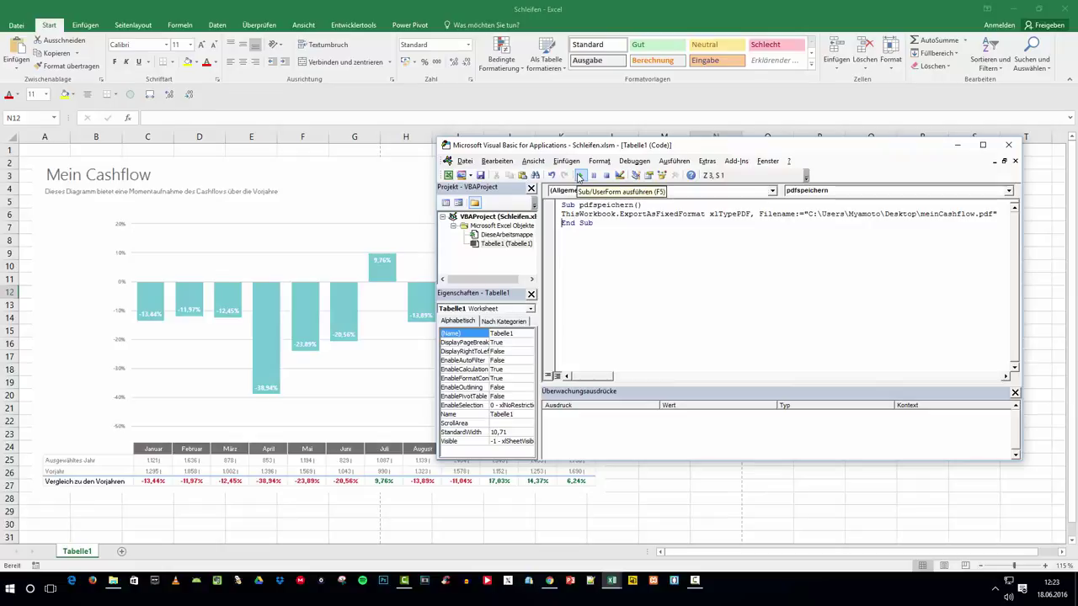
Run pdfspeichern, then shrink Excel to reveal the new meinCashflow PDF on the desktop.
{"action": "left_click", "coordinate": [580, 176]}
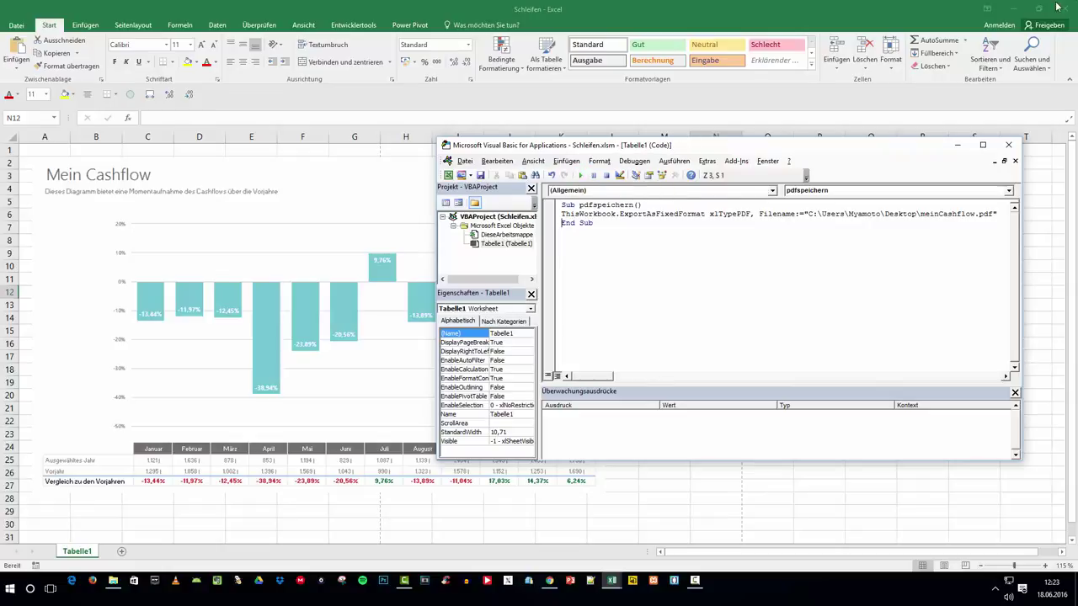
{"action": "mouse_move", "coordinate": [624, 10]}
{"action": "left_mouse_down"}
{"action": "mouse_move", "coordinate": [623, 54]}
{"action": "mouse_move", "coordinate": [612, 46]}
{"action": "left_mouse_up"}
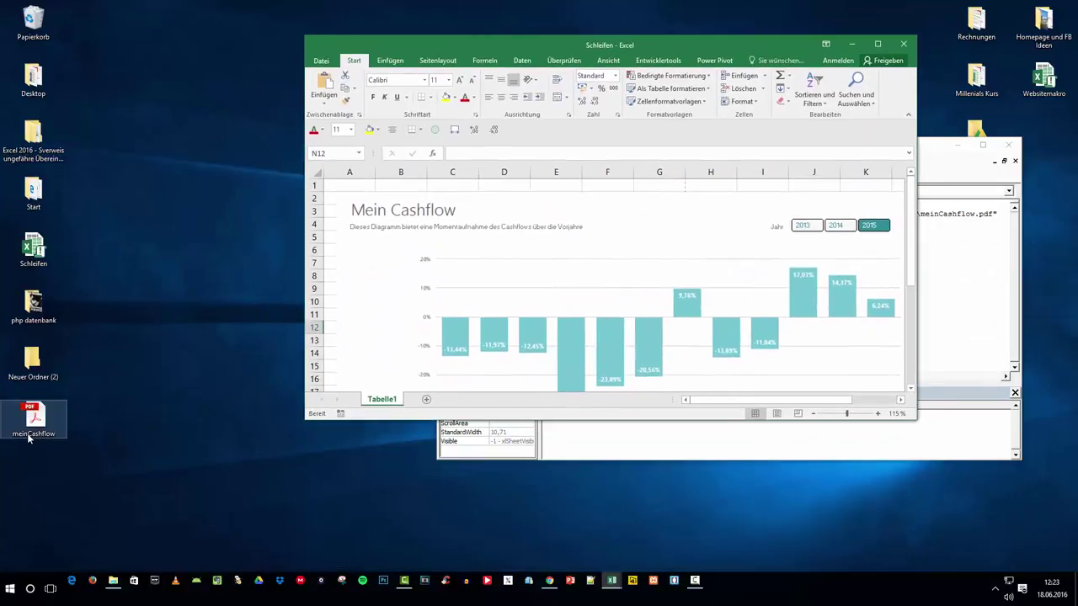
{"action": "double_click", "coordinate": [32, 417]}
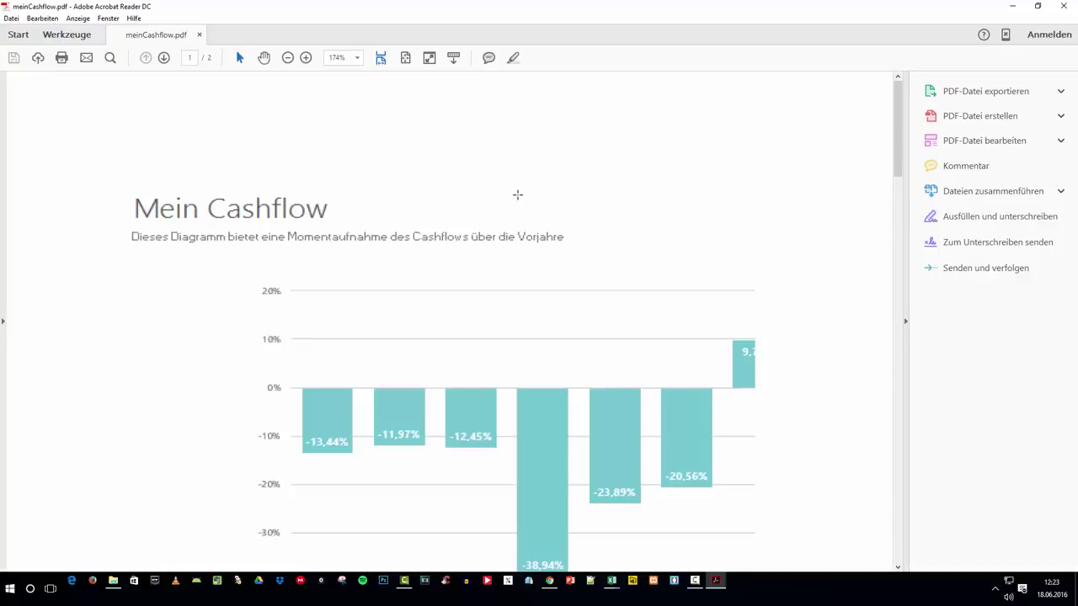
{"action": "scroll", "coordinate": [517, 194], "scroll_direction": "down", "scroll_amount": 4}
{"action": "scroll", "coordinate": [397, 273], "scroll_direction": "up", "scroll_amount": 2}
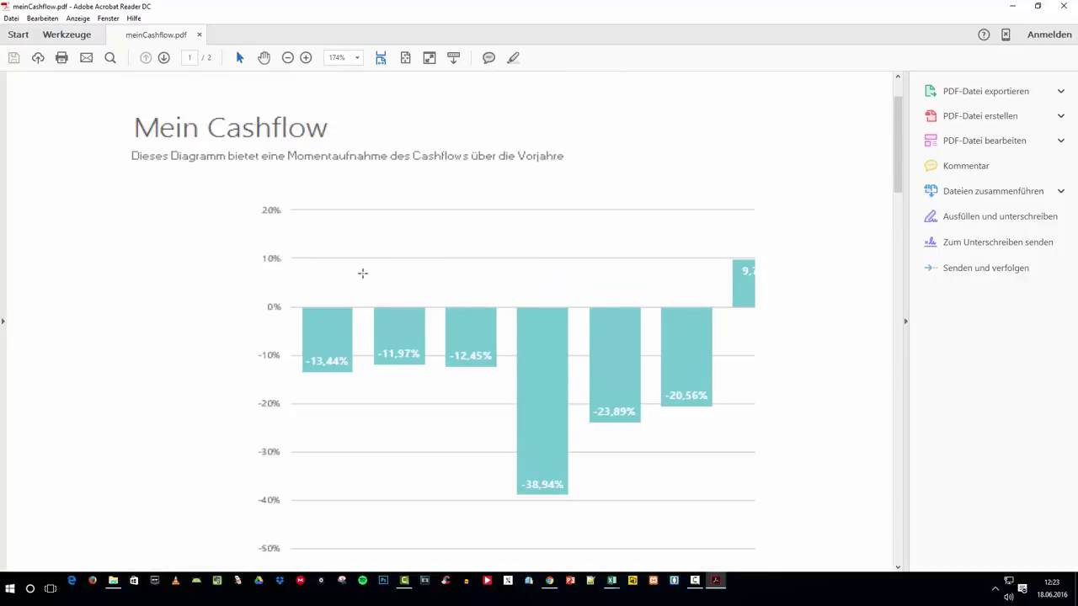
{"action": "scroll", "coordinate": [390, 213], "scroll_direction": "down", "scroll_amount": 1}
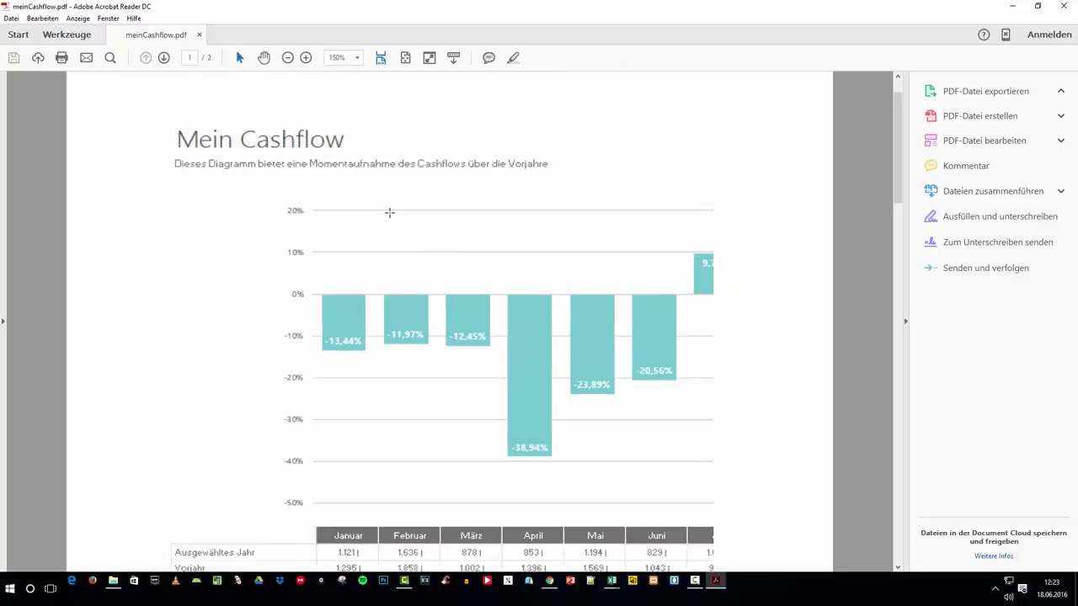
{"action": "scroll", "coordinate": [390, 213], "scroll_direction": "down", "scroll_amount": 1}
{"action": "left_click", "coordinate": [1063, 8]}
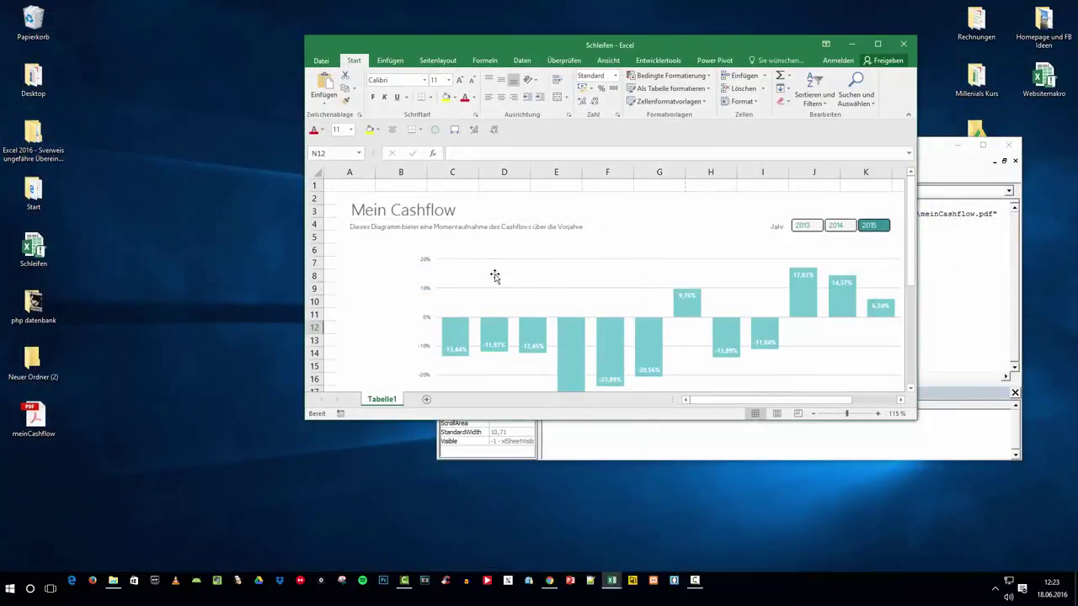
Bring the VBA editor back to the front and maximize it to full screen.
{"action": "left_click", "coordinate": [1011, 256]}
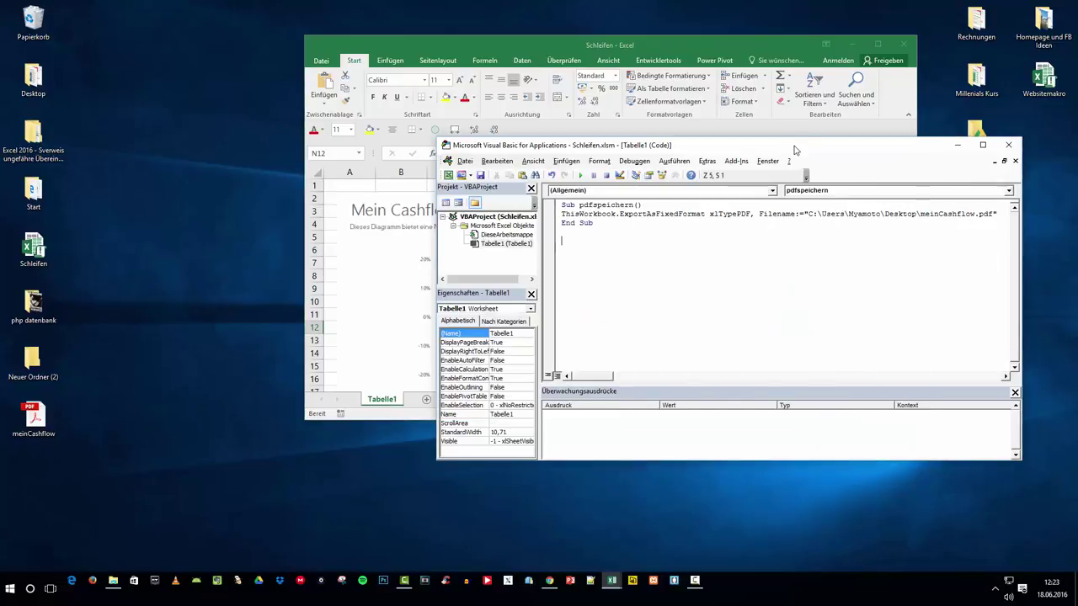
{"action": "double_click", "coordinate": [796, 145]}
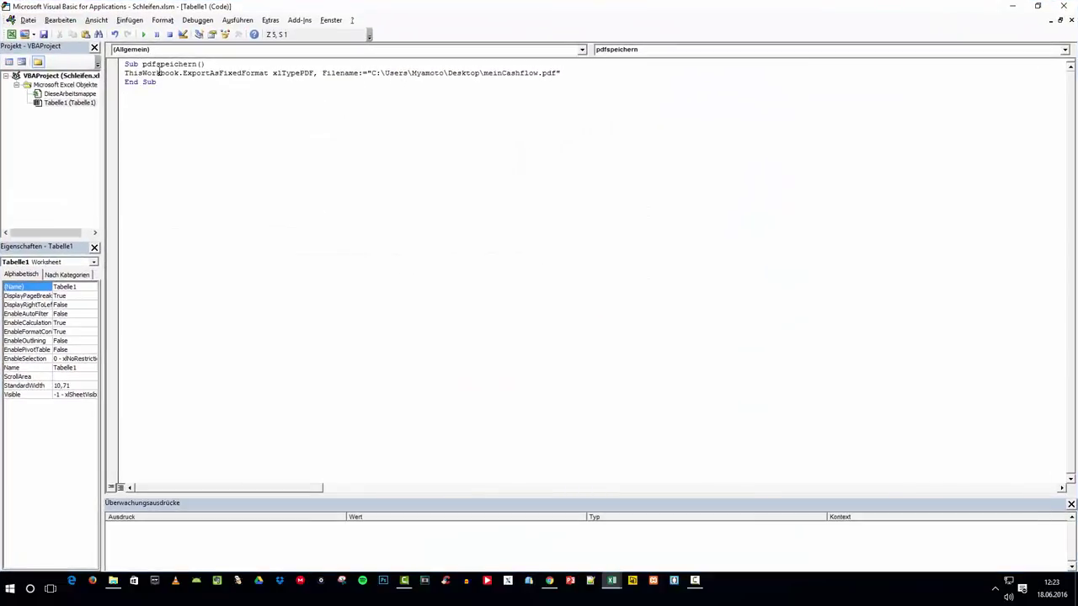